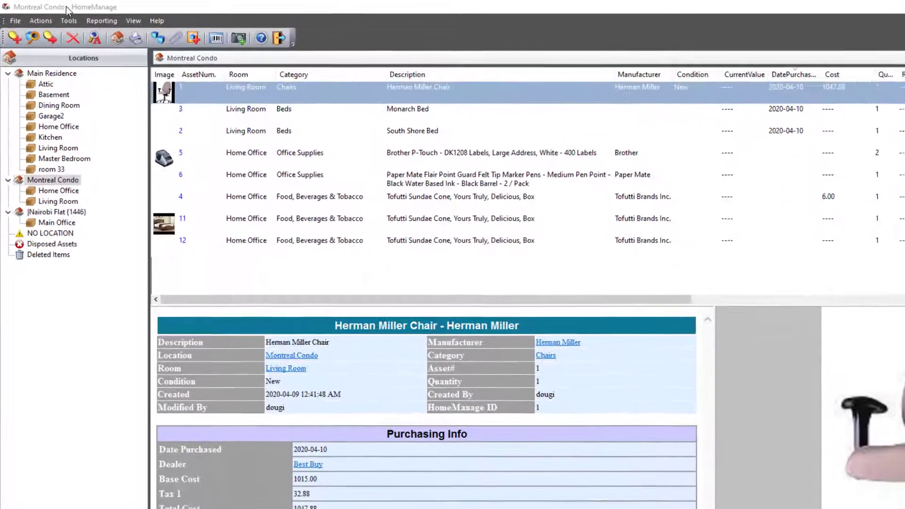
Start a new custom item report via Reporting > Generate Item Report
left_click(103, 21)
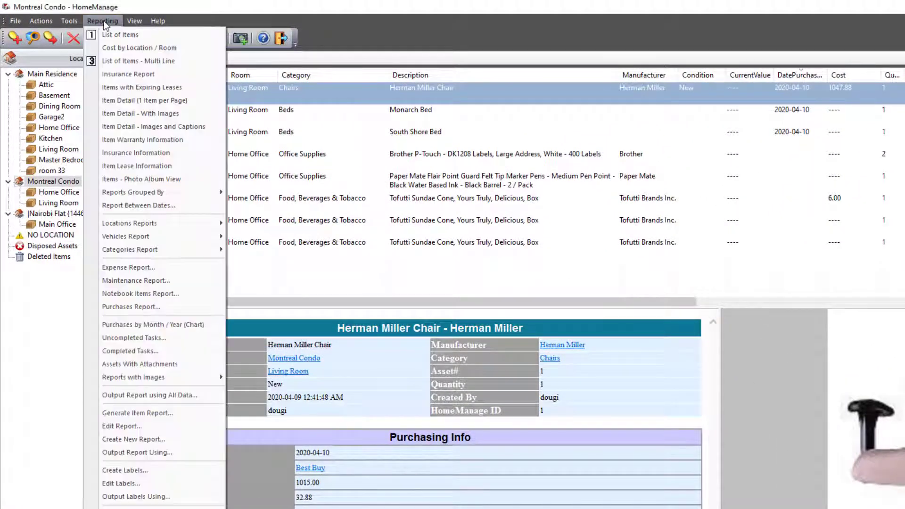
left_click(147, 414)
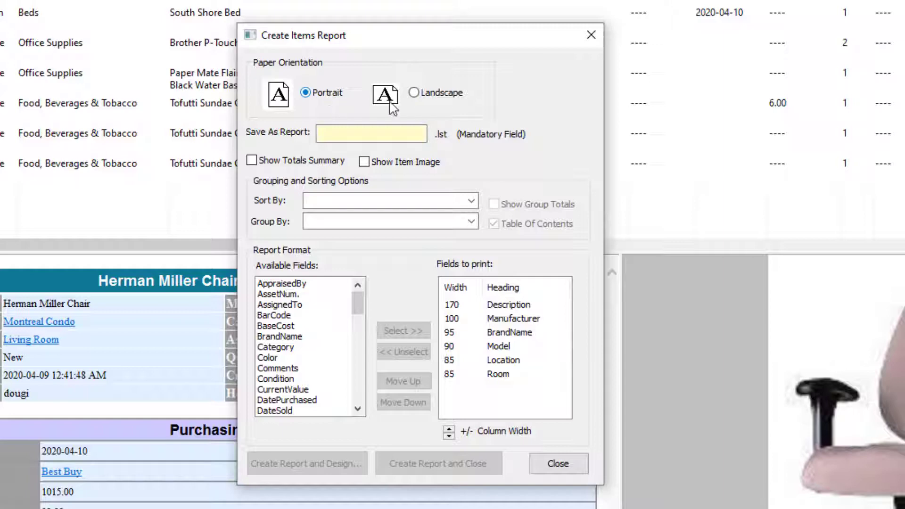
Set the report to Landscape, name it 'myreport', and turn on Show Item Image
left_click(449, 94)
left_click(374, 134)
type("myr")
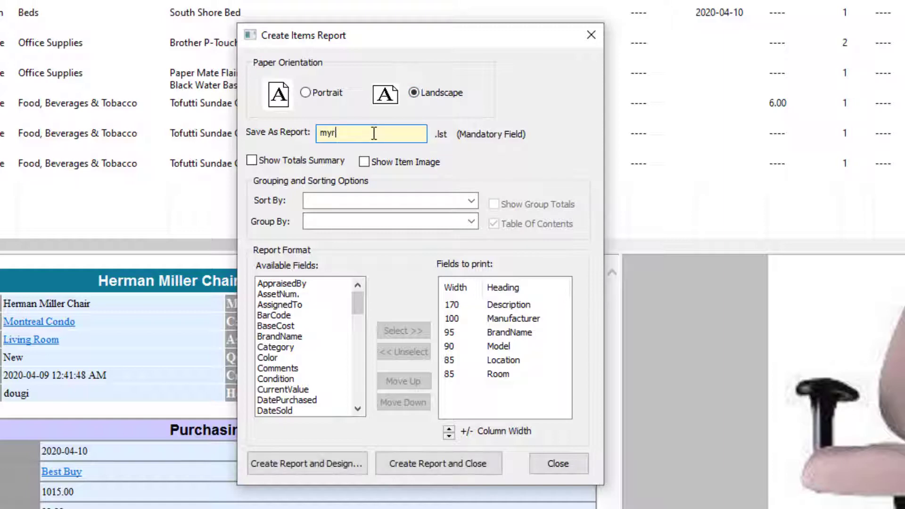
type("eport")
left_click(365, 163)
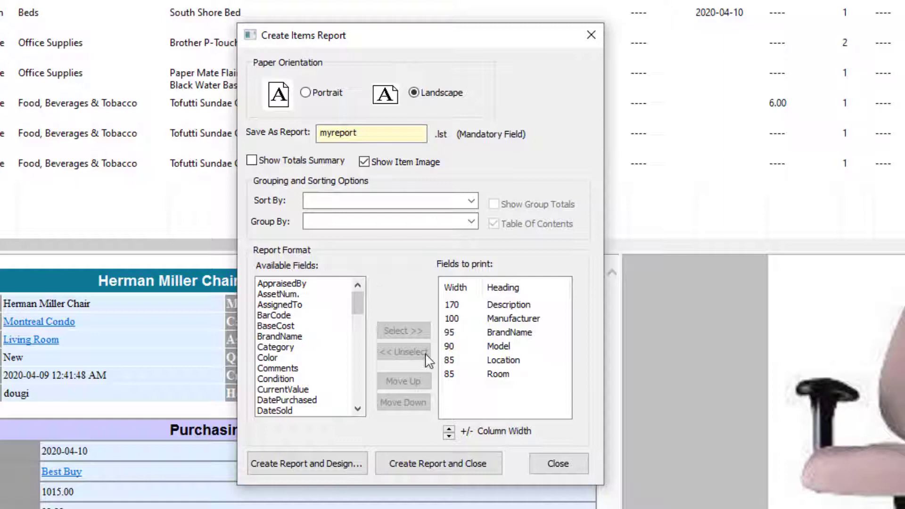
Remove BrandName, Model, Location and Room from the fields to print
left_click(455, 333)
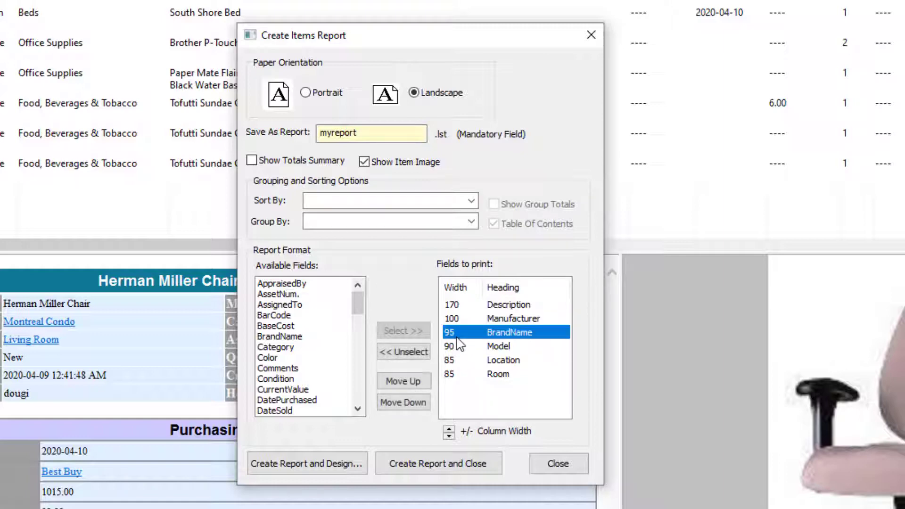
left_click(411, 353)
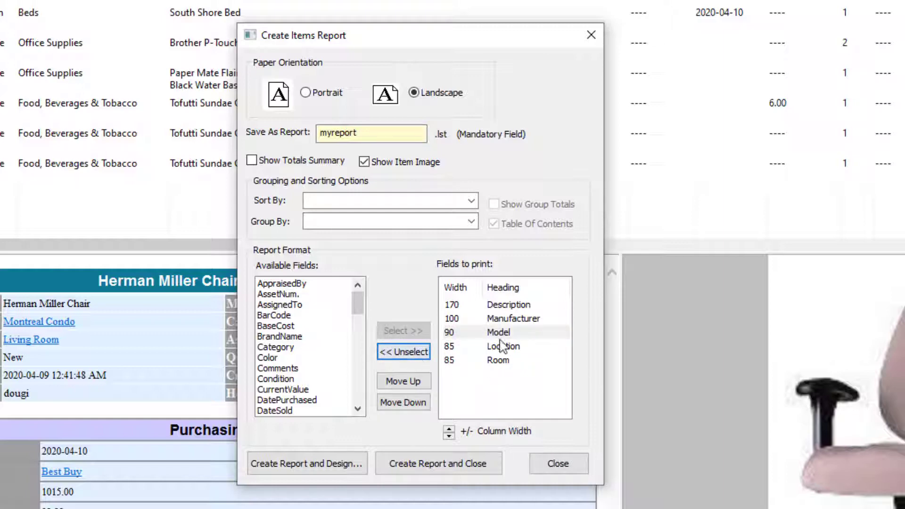
left_click(490, 331)
left_click(419, 353)
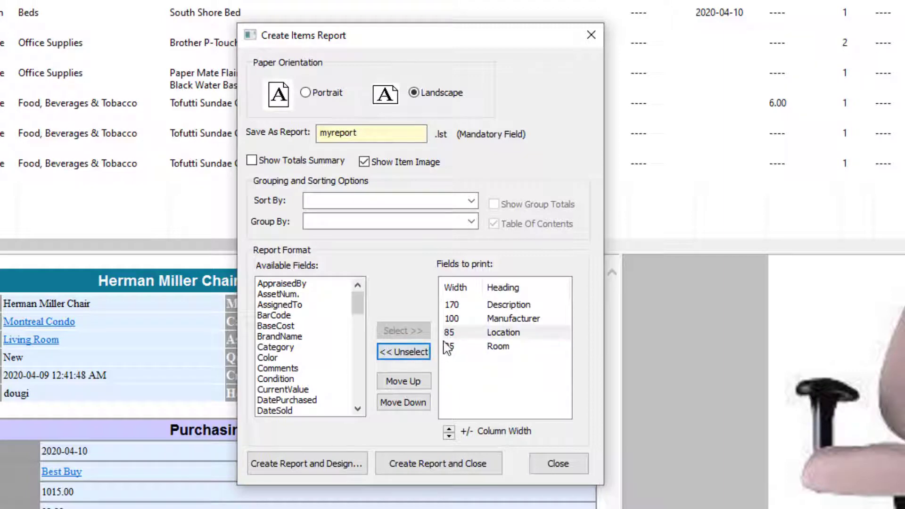
left_click(450, 335)
left_click(421, 354)
left_click(464, 333)
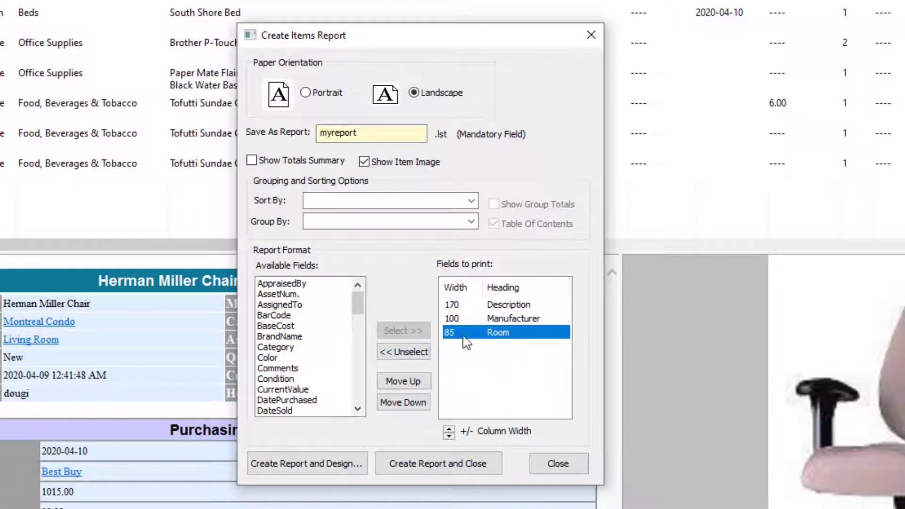
left_click(421, 353)
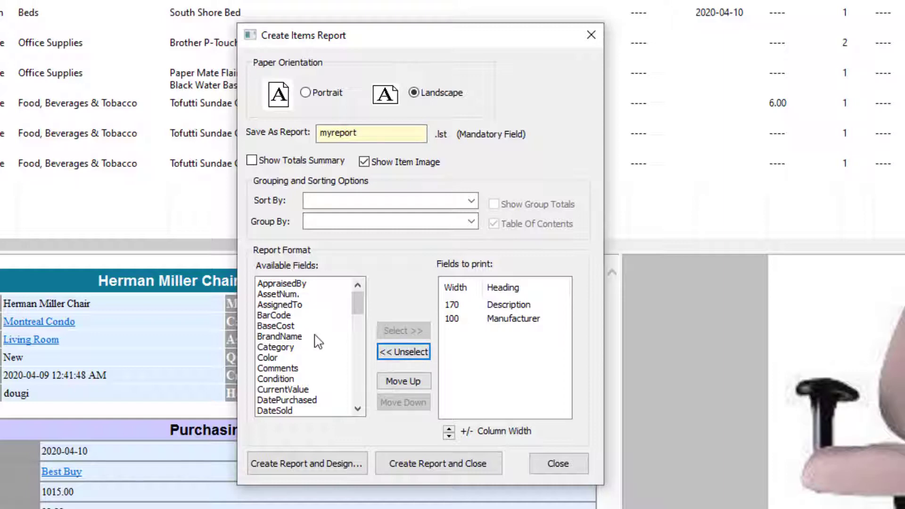
Add AssetNum. to the printed fields as the first column
left_click(302, 295)
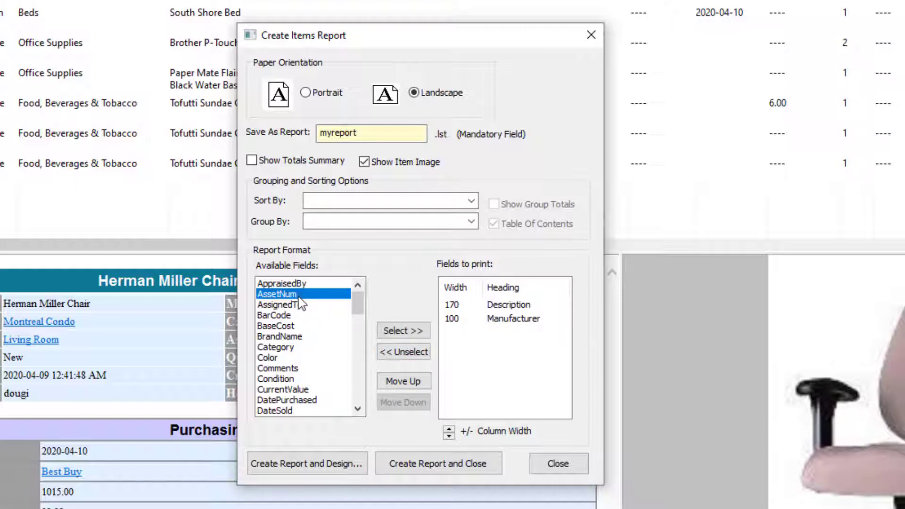
left_click(401, 332)
left_click(482, 333)
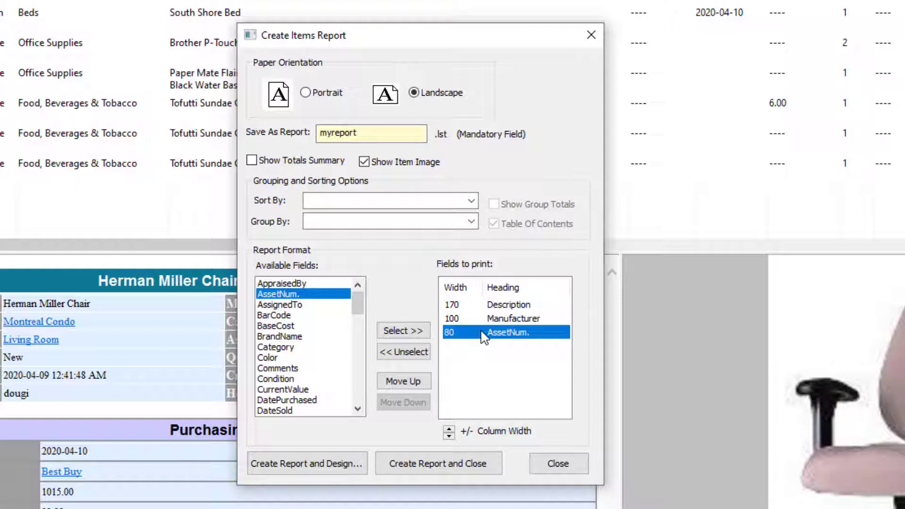
left_click(412, 383)
left_click(413, 382)
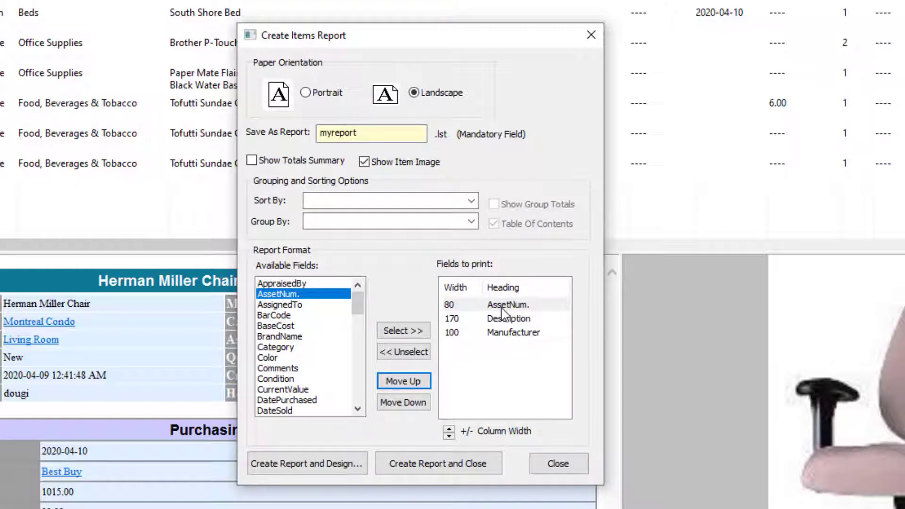
Add Comments to the printed fields, placed right after Description
left_click(307, 370)
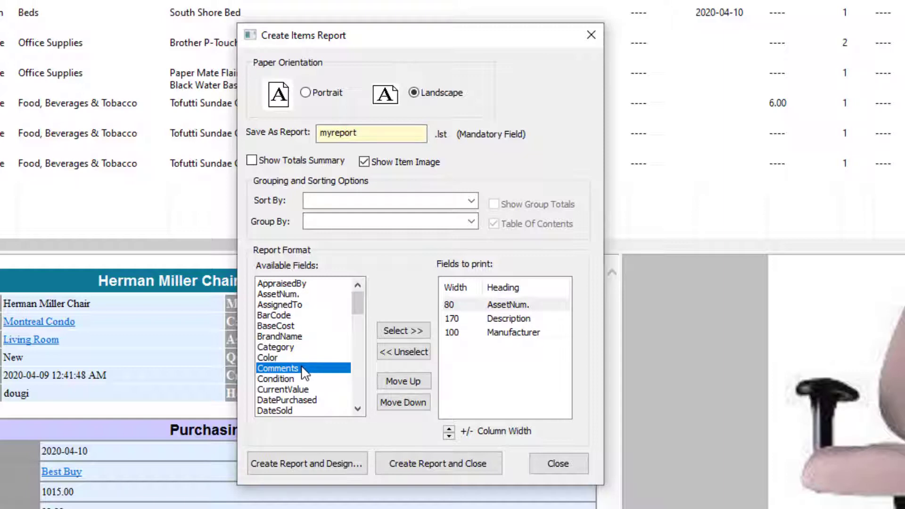
double_click(304, 370)
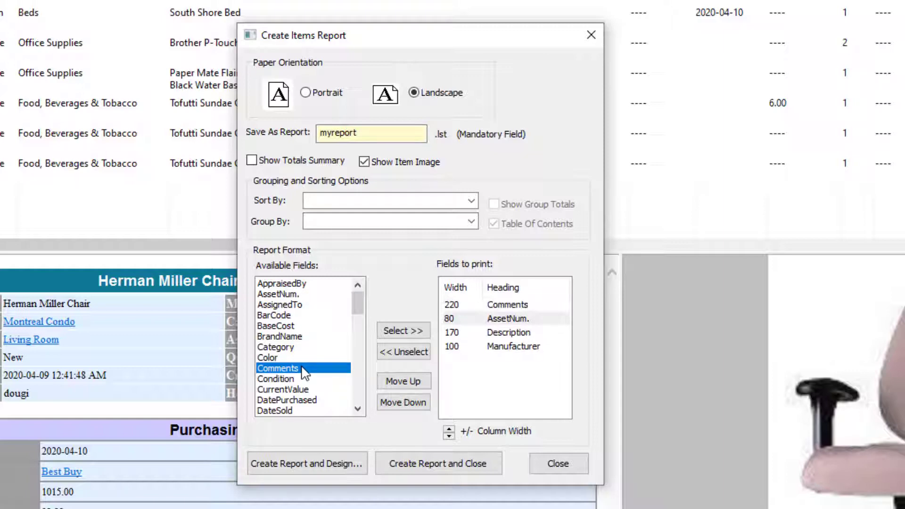
left_click(488, 305)
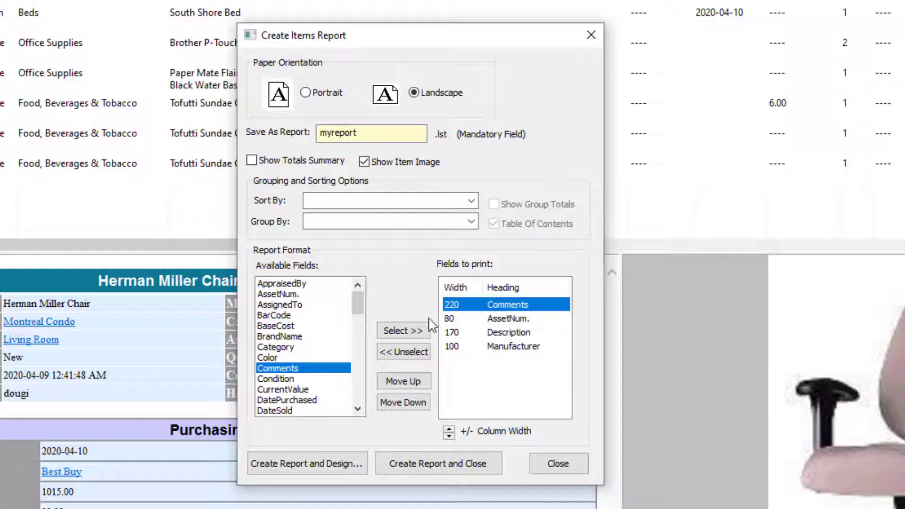
left_click(407, 402)
left_click(408, 403)
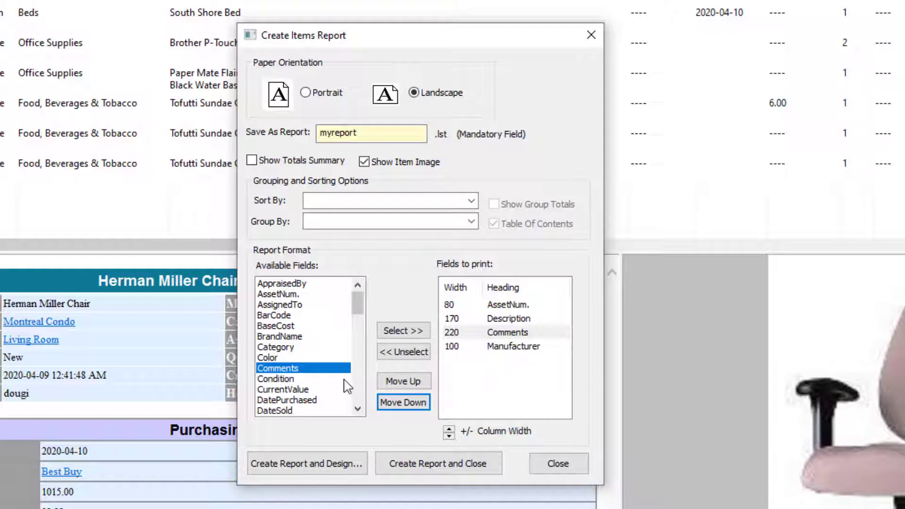
Add CurrentValue as the last column, with DatePurchased following it
double_click(320, 389)
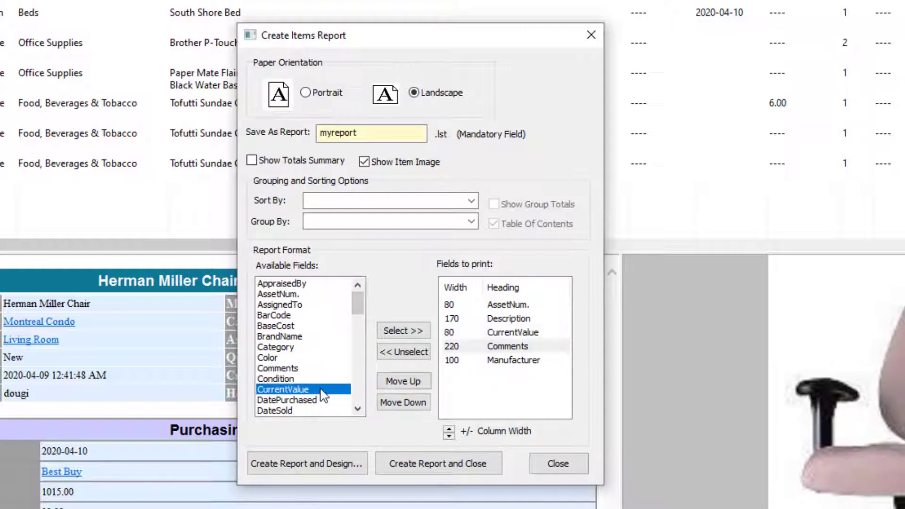
left_click(471, 332)
left_click(403, 402)
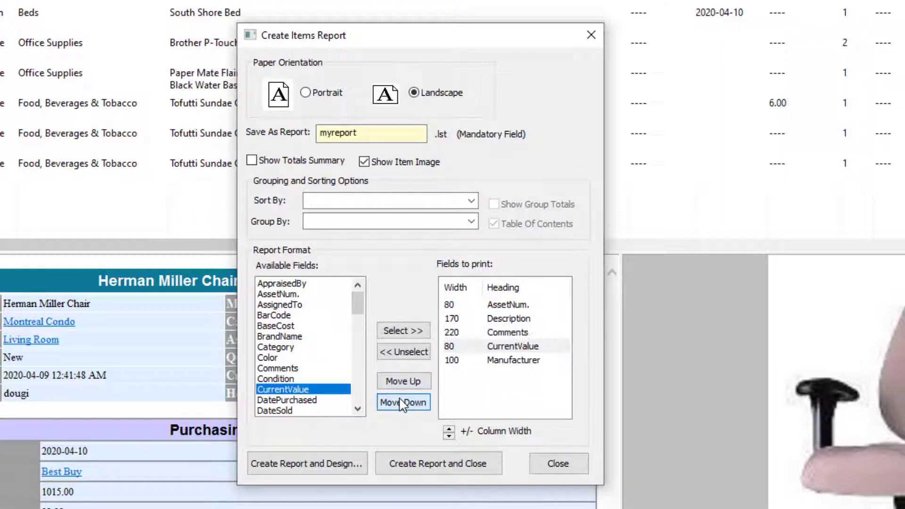
left_click(402, 402)
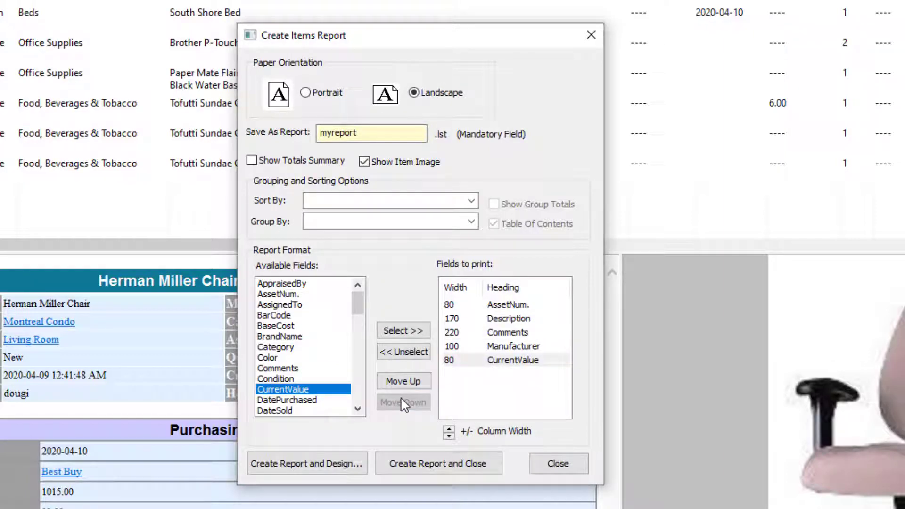
double_click(320, 400)
left_click(471, 361)
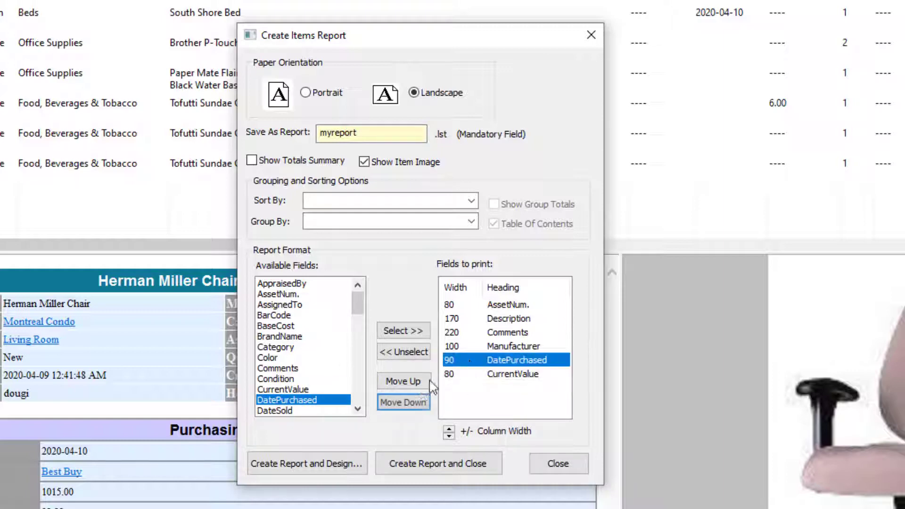
left_click(407, 404)
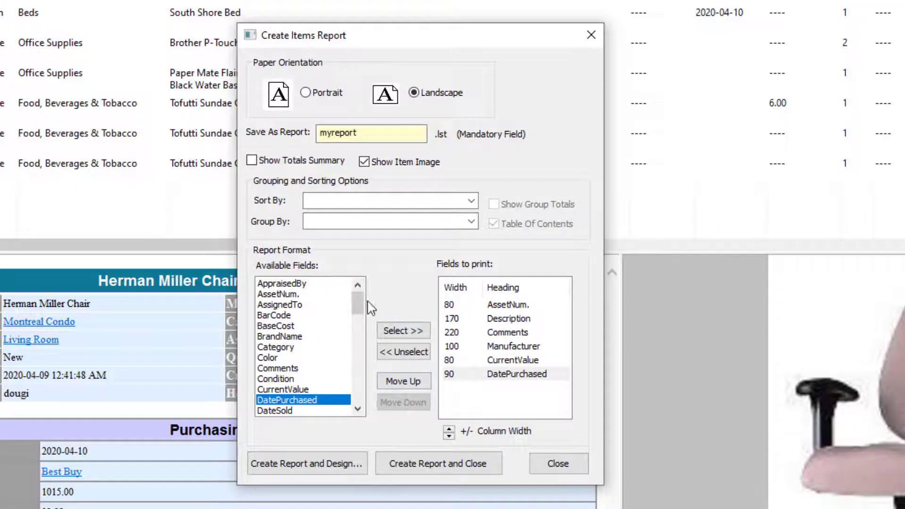
Add Status to the printed fields, positioned below DatePurchased
left_click_drag(358, 303, 368, 363)
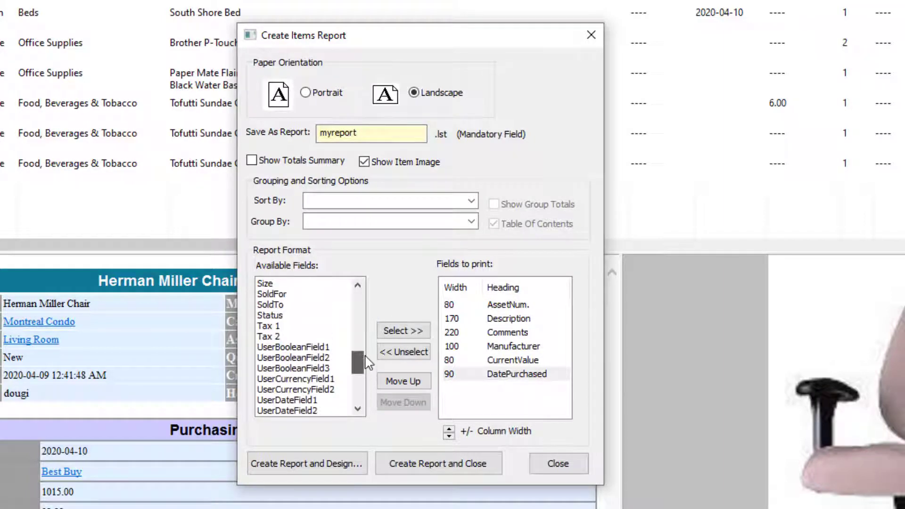
left_click(313, 316)
left_click(391, 332)
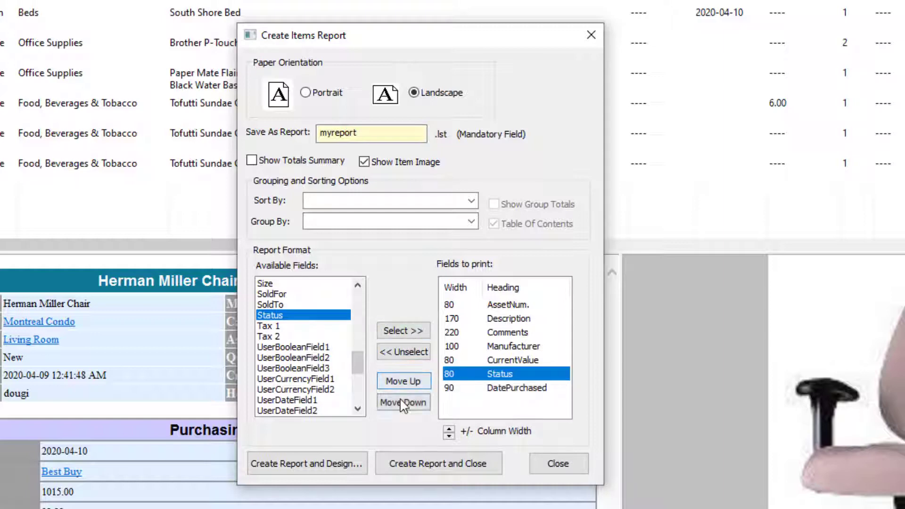
left_click(403, 403)
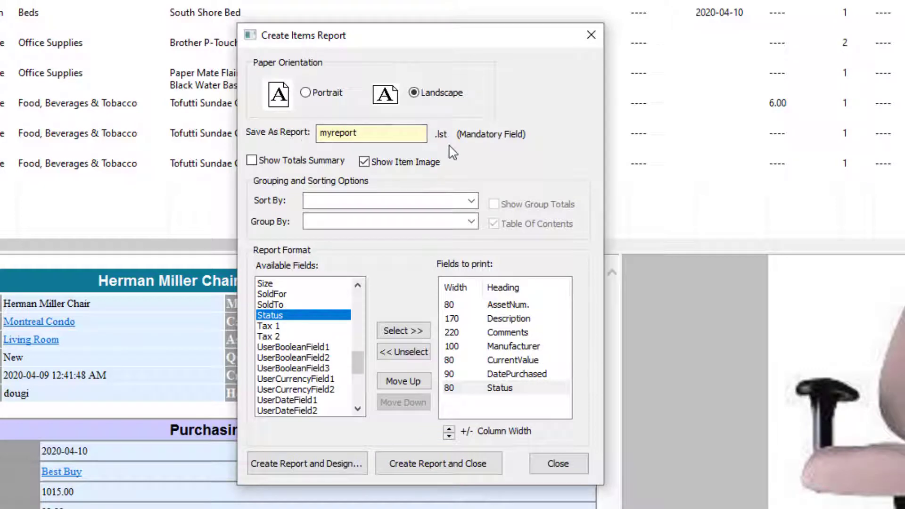
Create the myreport layout, save it in the Designer, then close the Designer and report setup
left_click(302, 464)
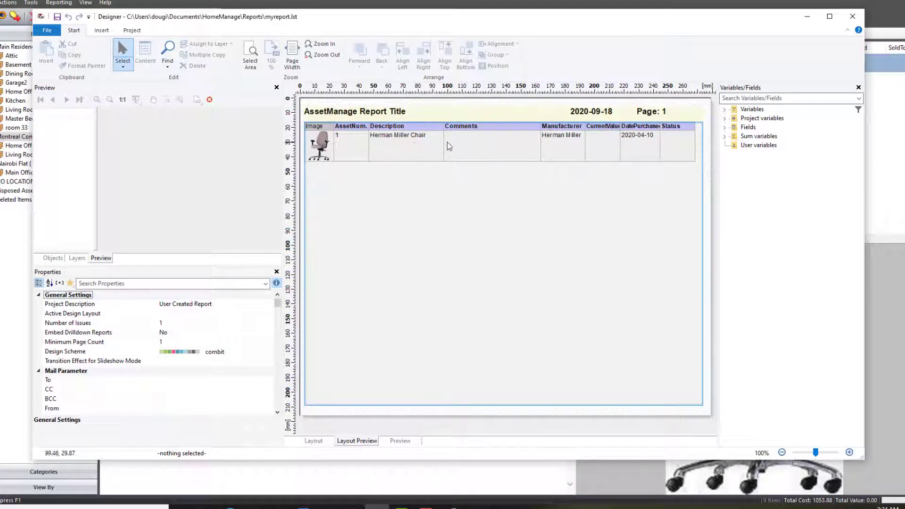
left_click(47, 30)
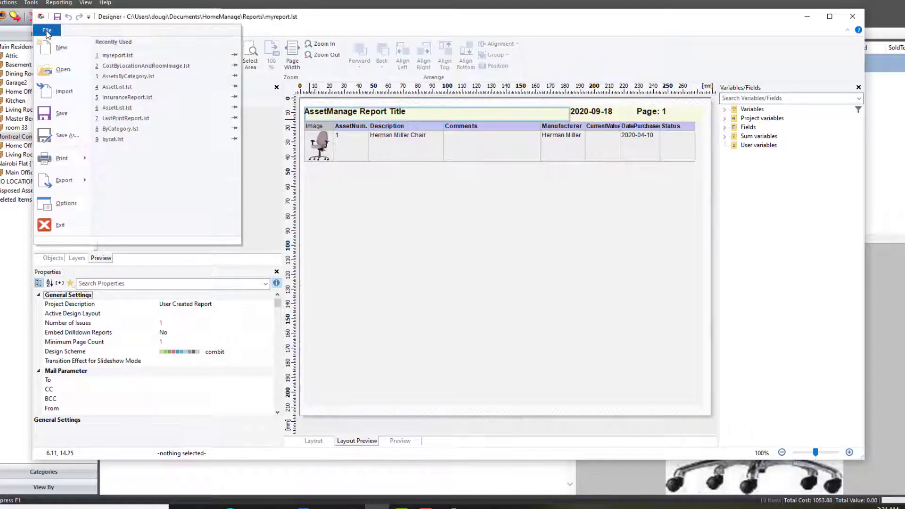
left_click(58, 114)
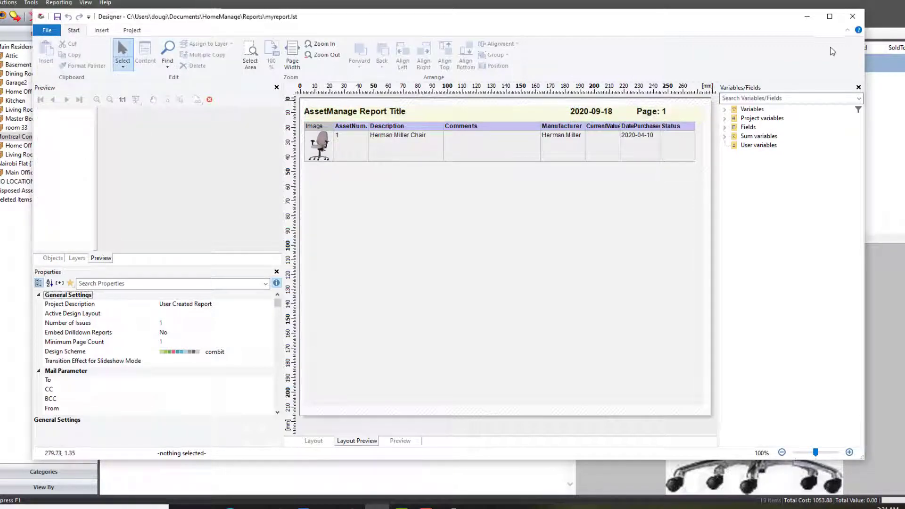
left_click(852, 17)
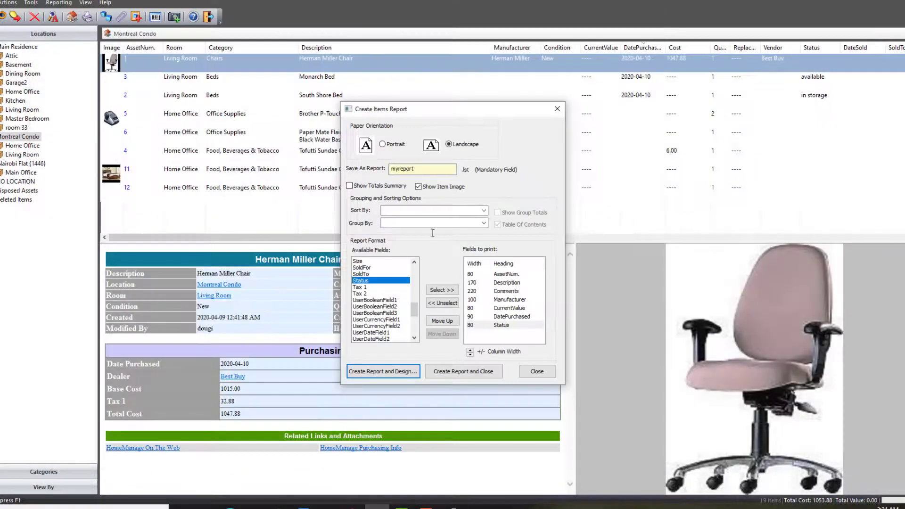
left_click(532, 372)
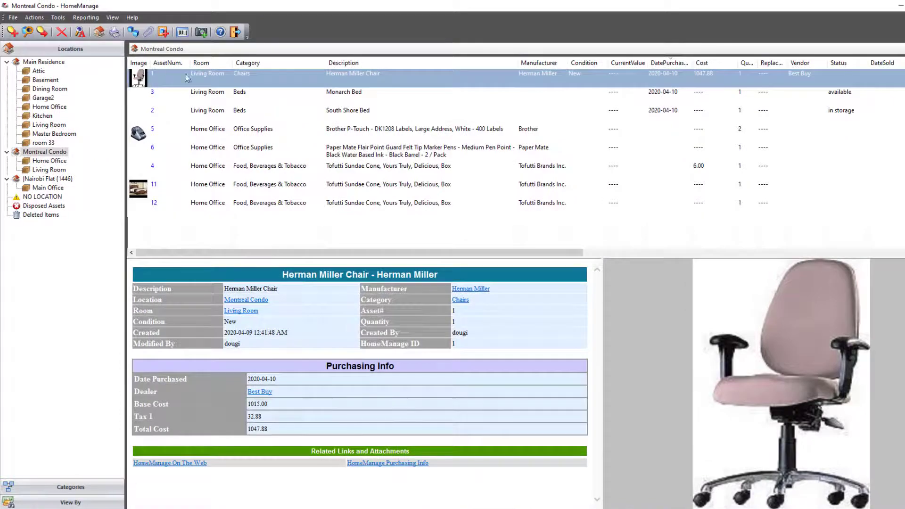
Choose to run a saved report file for the Main Residence location
left_click(86, 17)
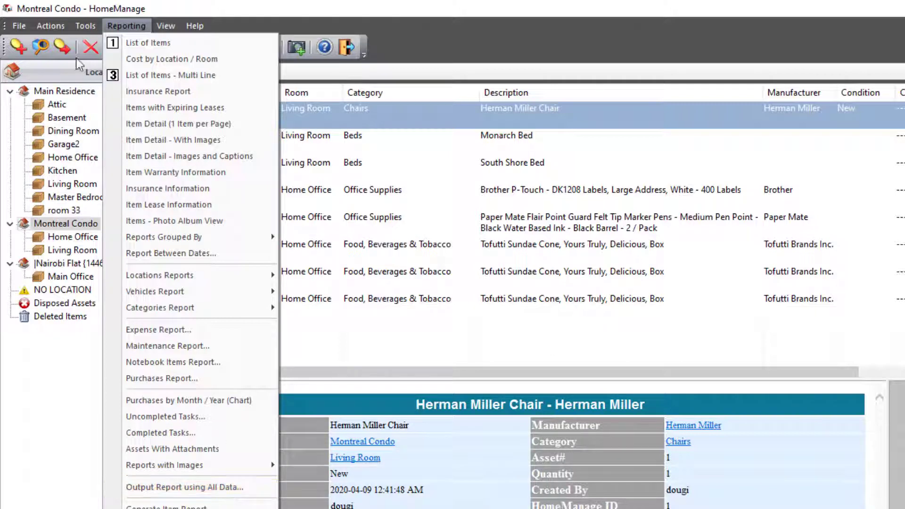
left_click(68, 92)
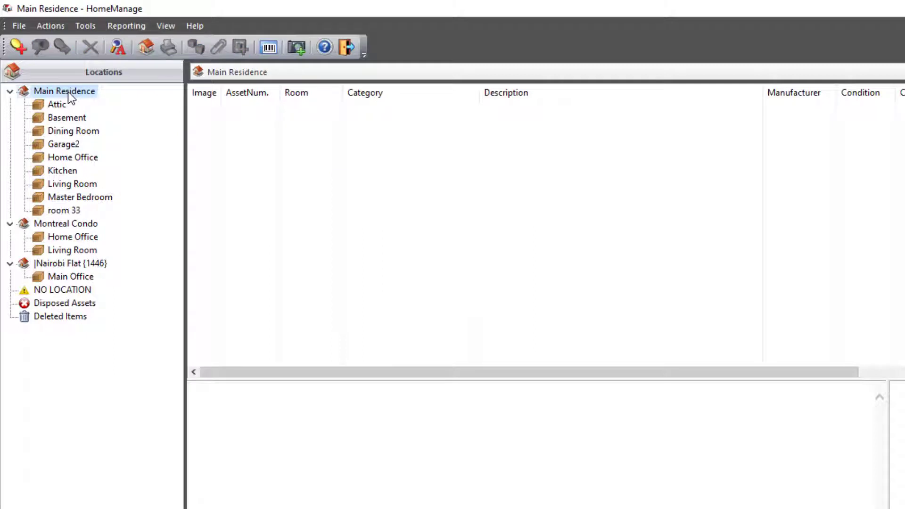
right_click(68, 91)
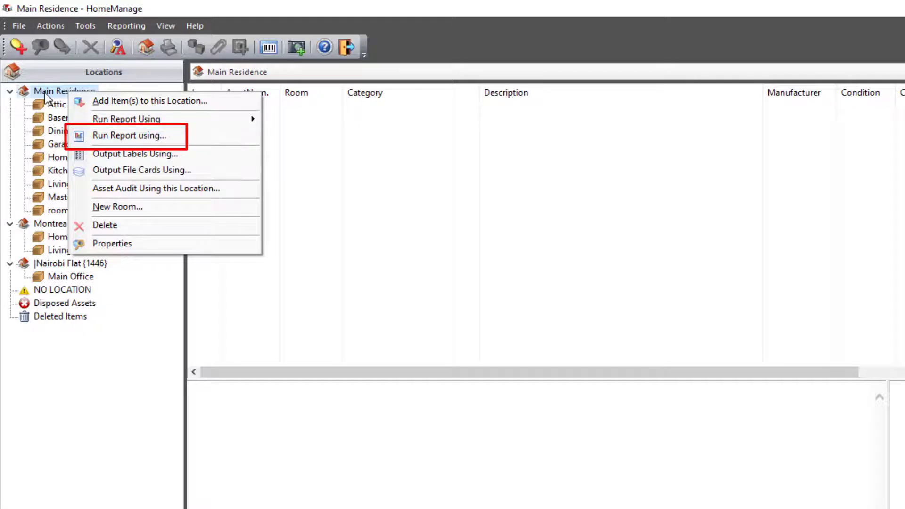
left_click(119, 27)
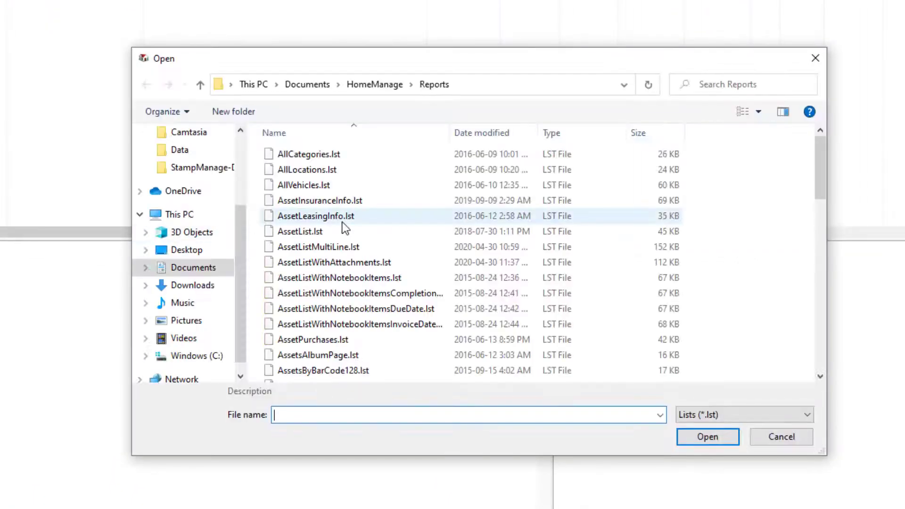
Open myreport.lst and run it with output directed to Preview
left_click(484, 138)
left_click(332, 157)
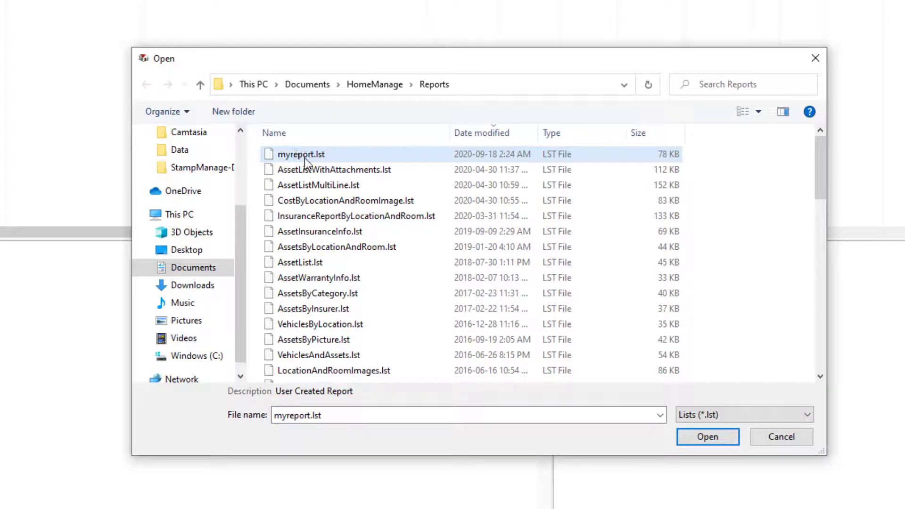
left_click(705, 438)
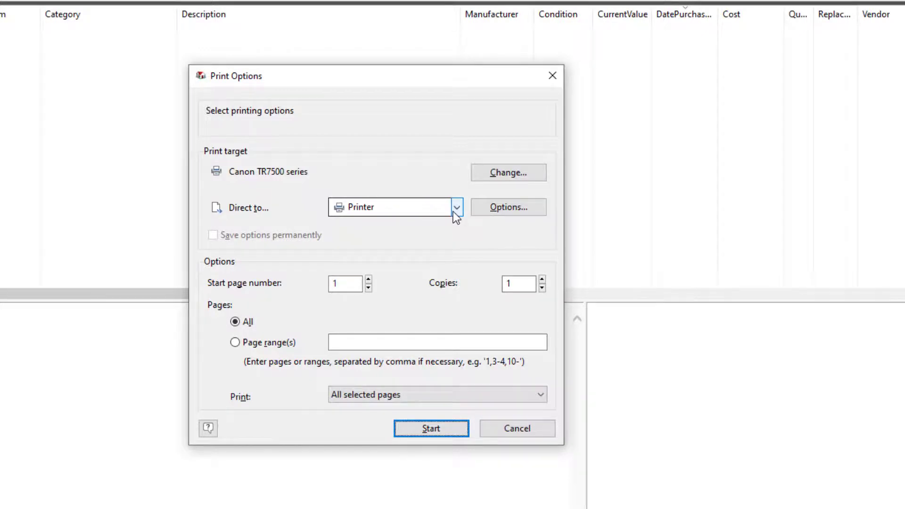
left_click(453, 211)
left_click(404, 242)
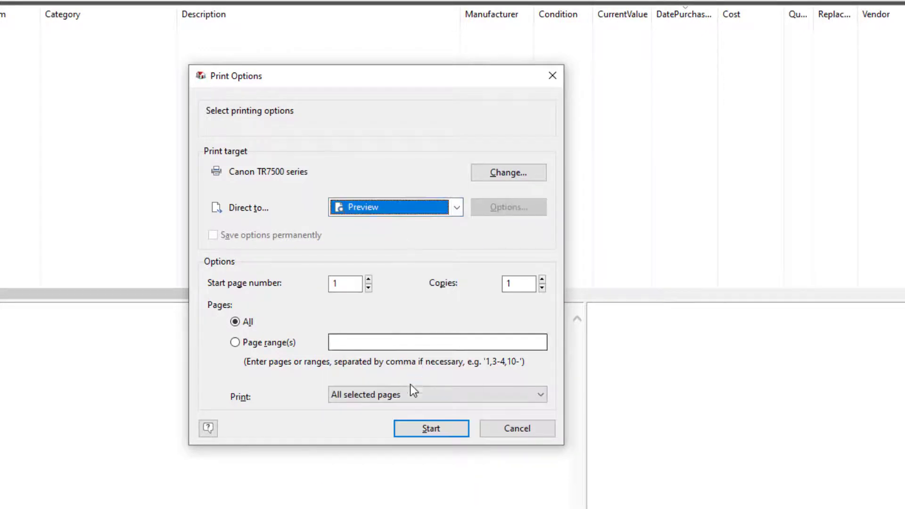
left_click(430, 429)
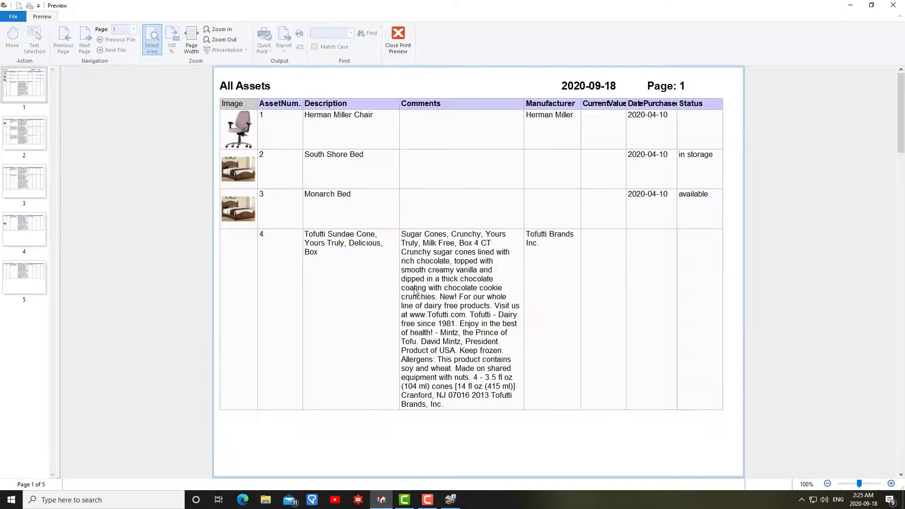